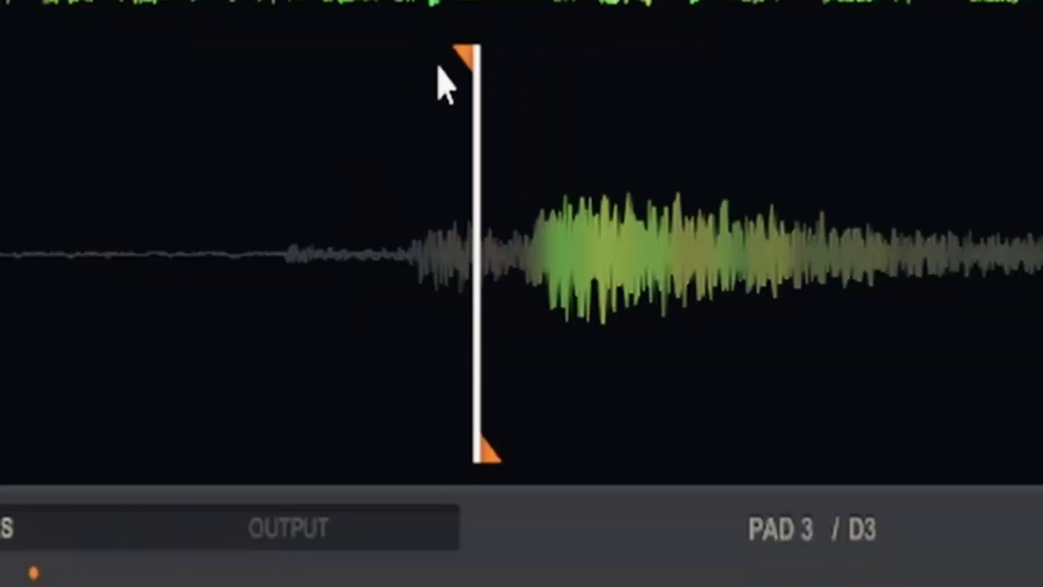
- Fine-tune the start markers of pads 3 and 4 so each slice begins right at its sound's onset
drag(503, 242, 496, 243)
scroll(510, 278, down, 5)
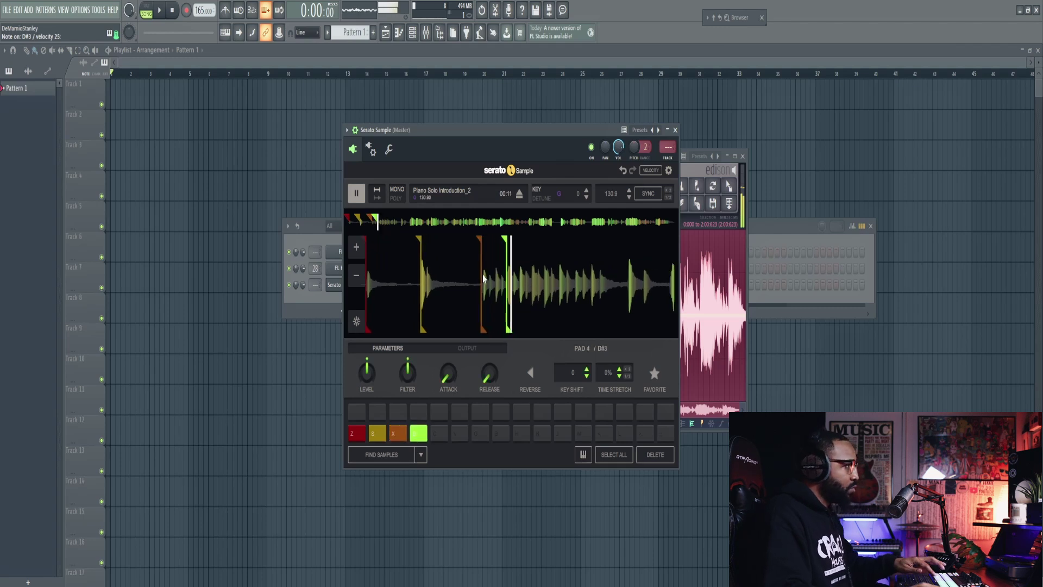
scroll(496, 275, up, 4)
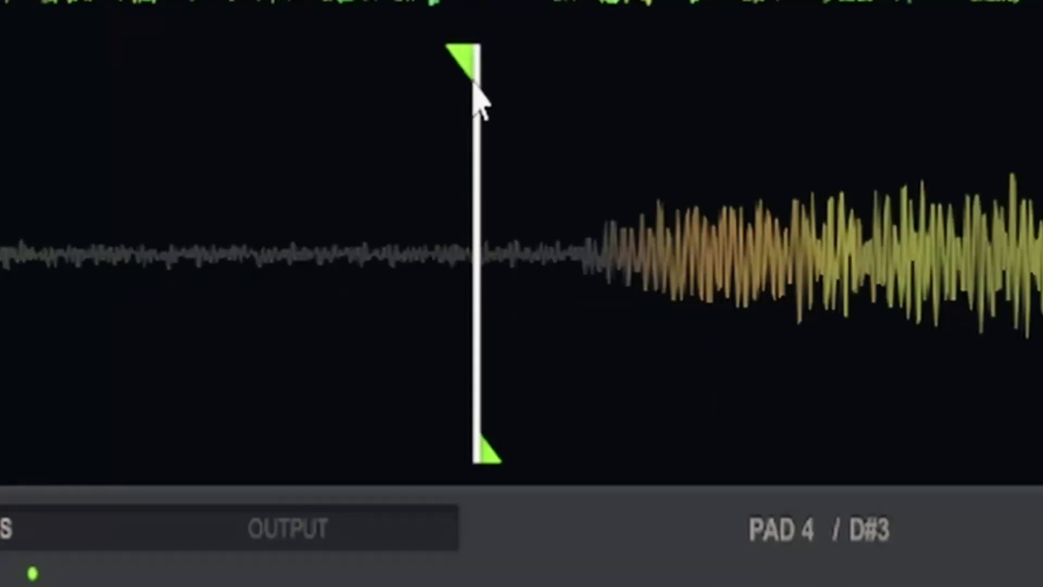
drag(474, 84, 582, 93)
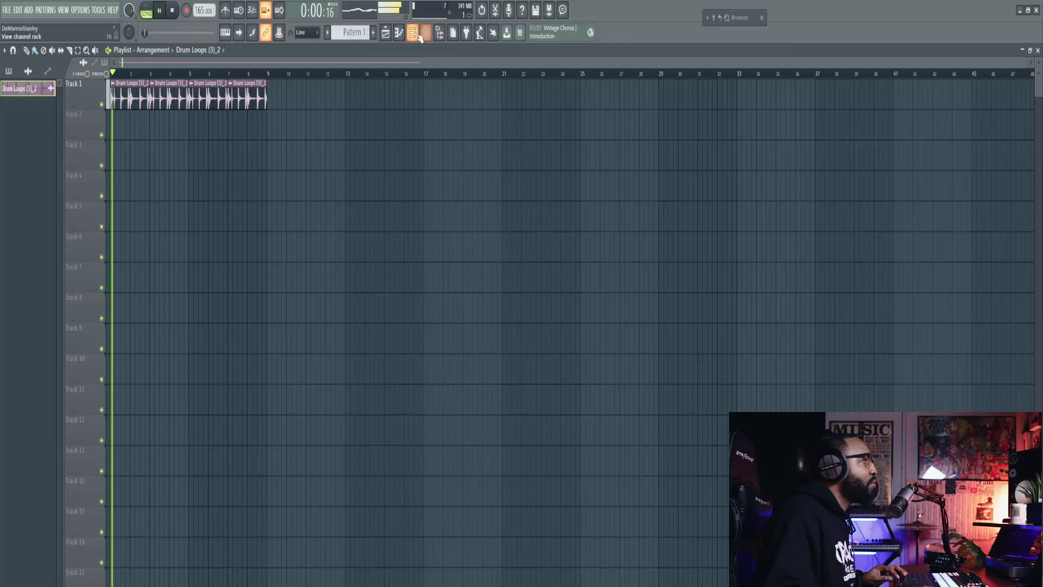
- Show all channels in the channel rack, open Serato Sample and turn on its tempo sync to the host
key(F6)
click(360, 192)
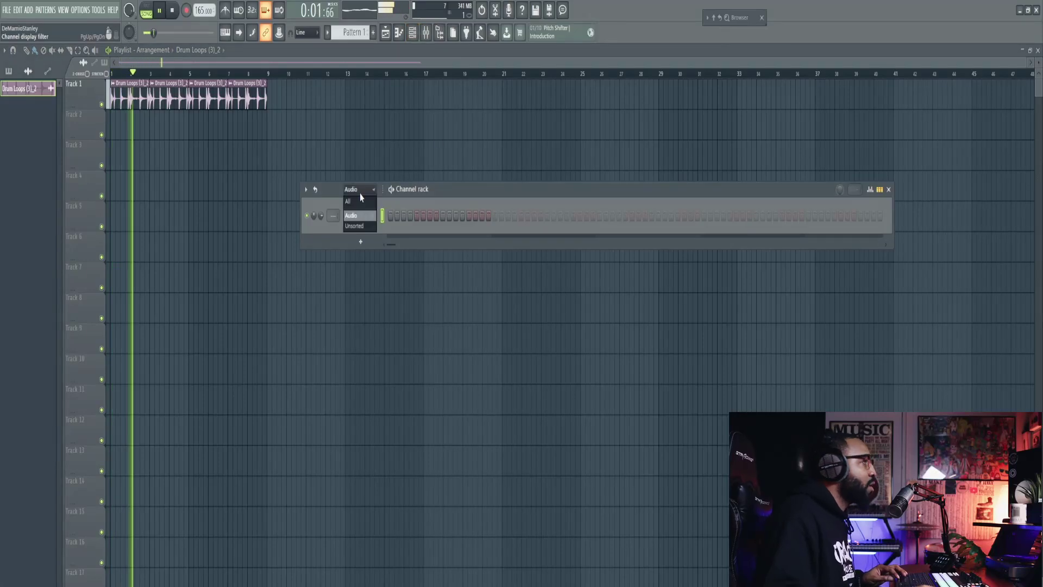
click(363, 204)
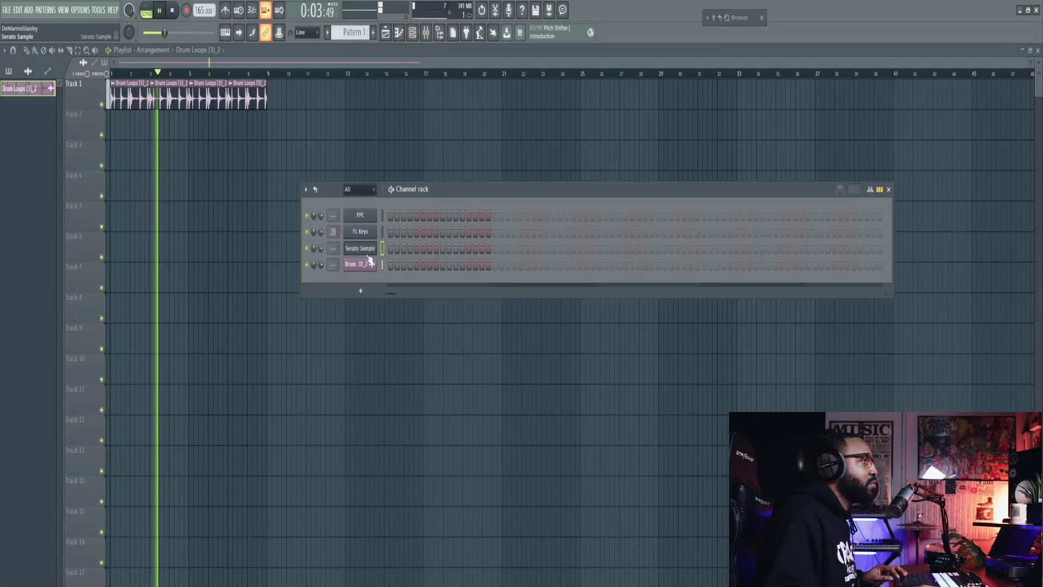
click(367, 252)
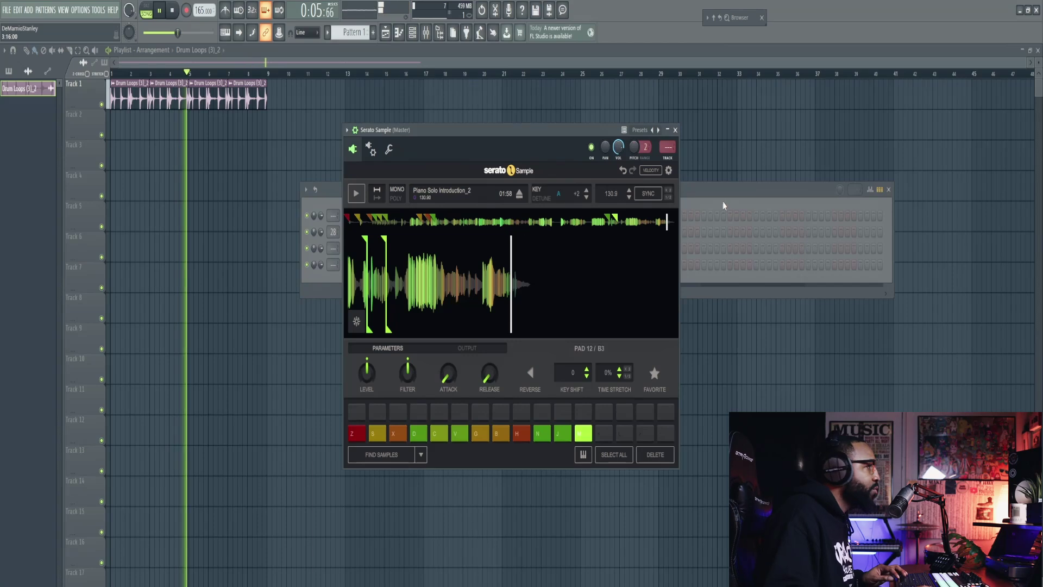
click(649, 194)
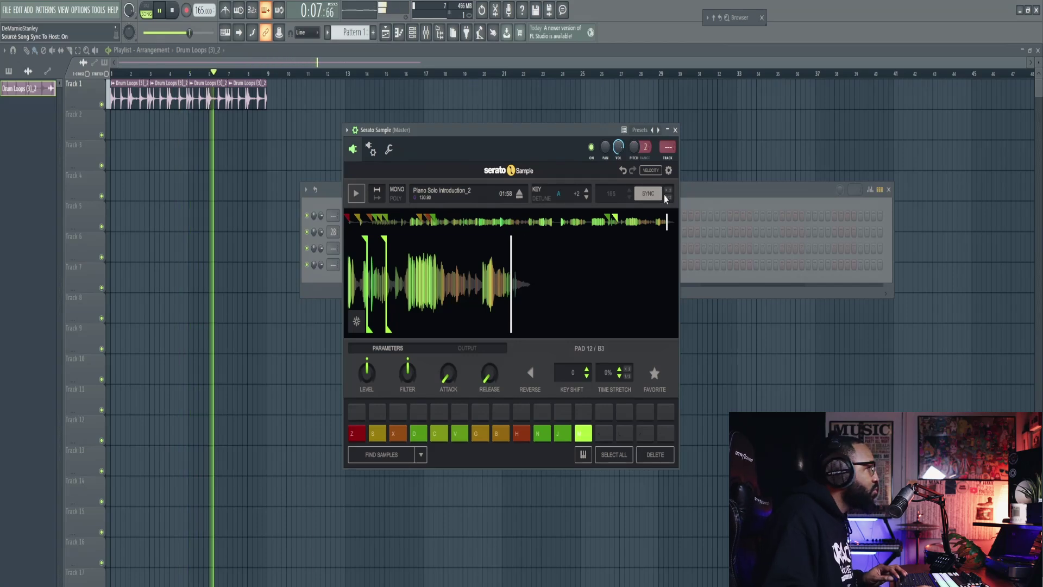
- Audition the pad 10 and pad 11 slices over the playing drum loop
key(n)
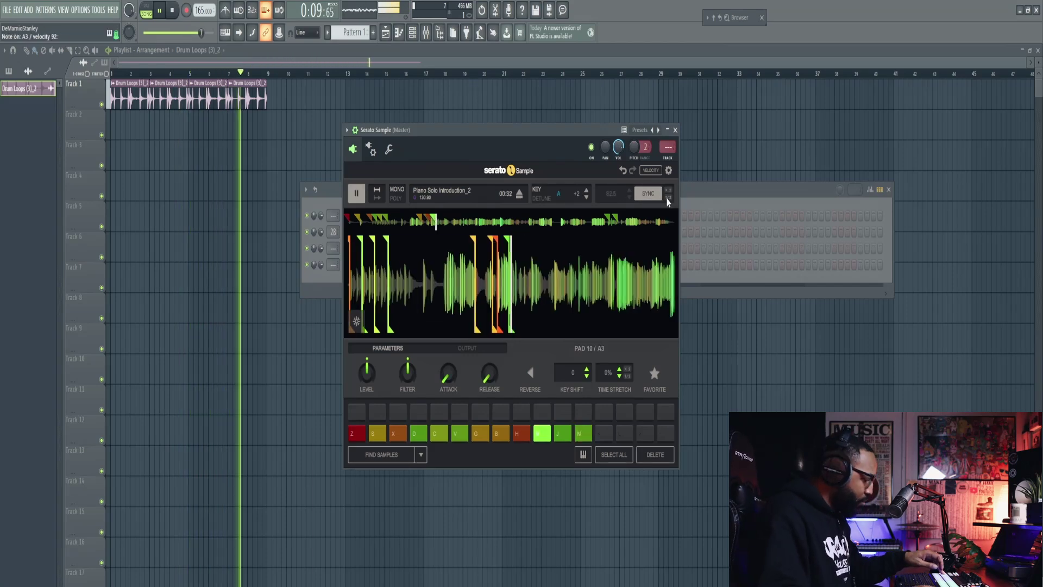
key(n)
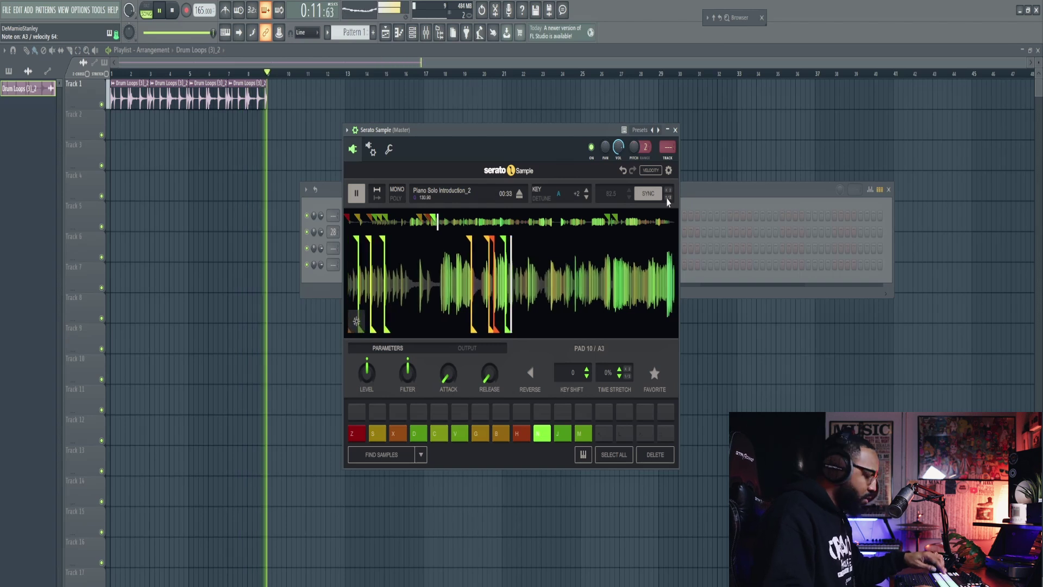
key(j)
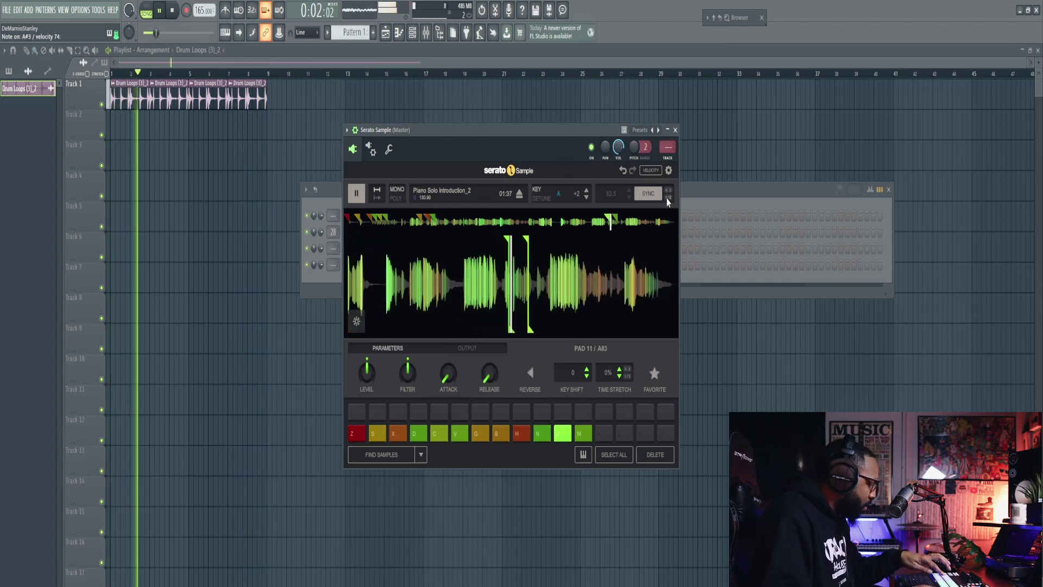
key(n)
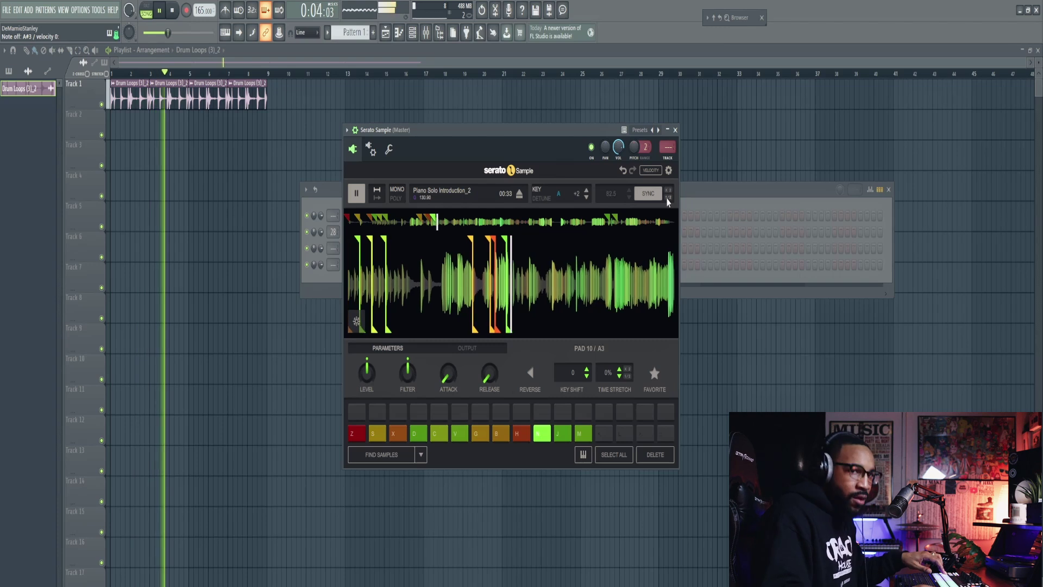
key(n)
key(j)
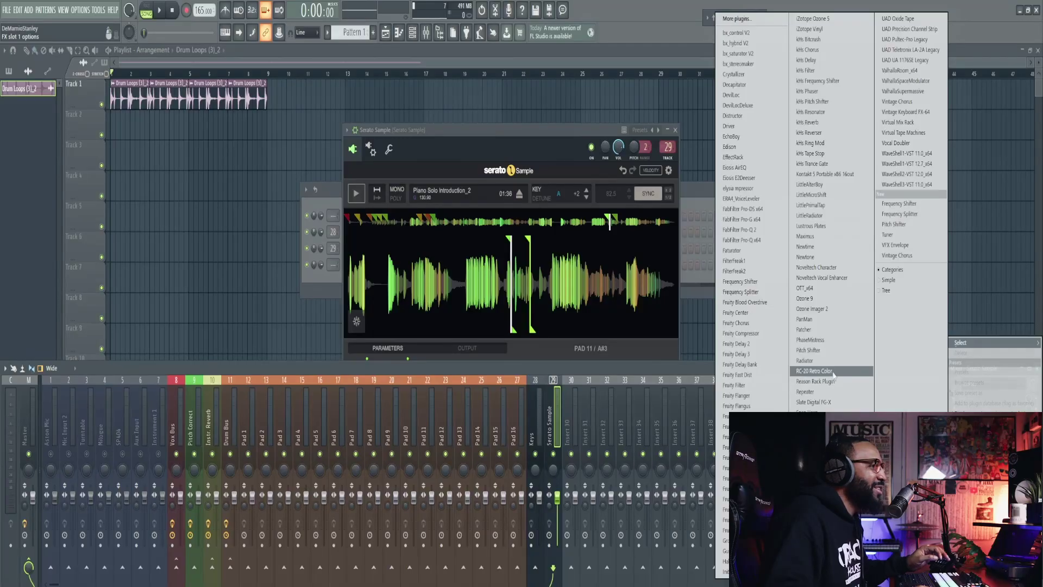
- Add the RC-20 Retro Color effect to the Serato Sample mixer track and dismiss its startup message
click(832, 371)
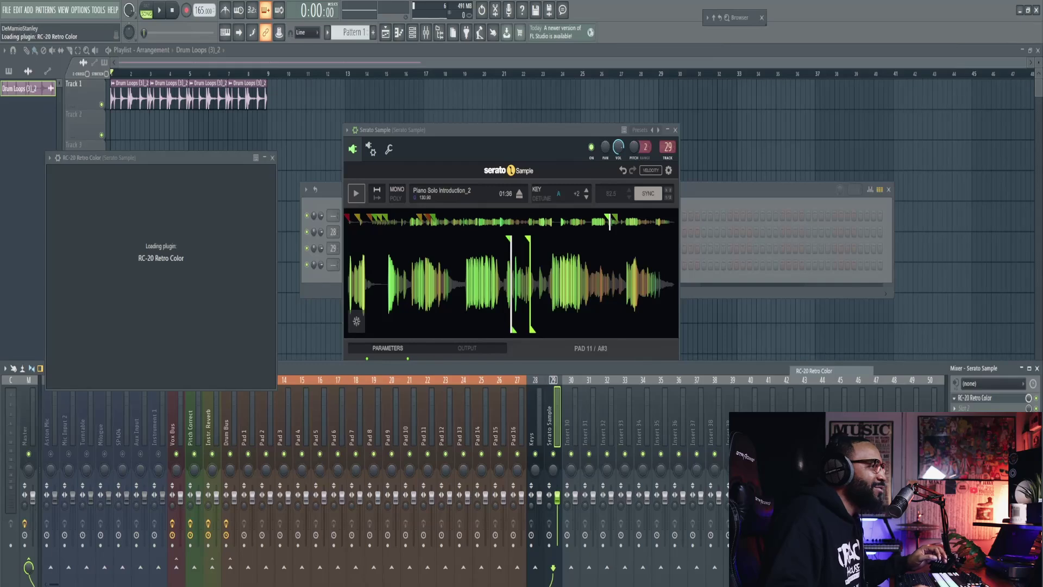
click(563, 374)
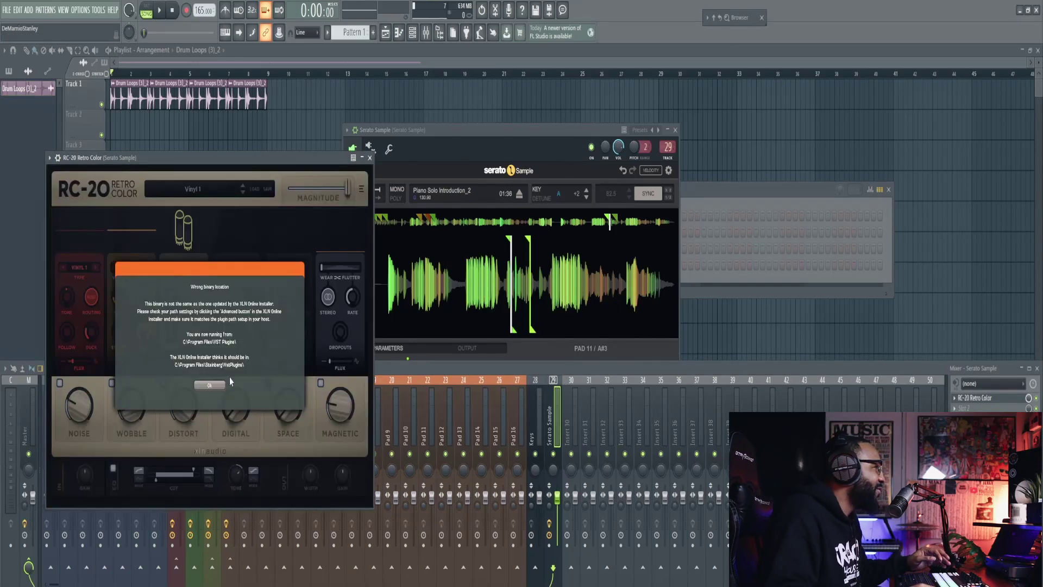
click(210, 384)
- Load the Sad Piano preset in RC-20 Retro Color and close the effect window
click(192, 188)
click(131, 297)
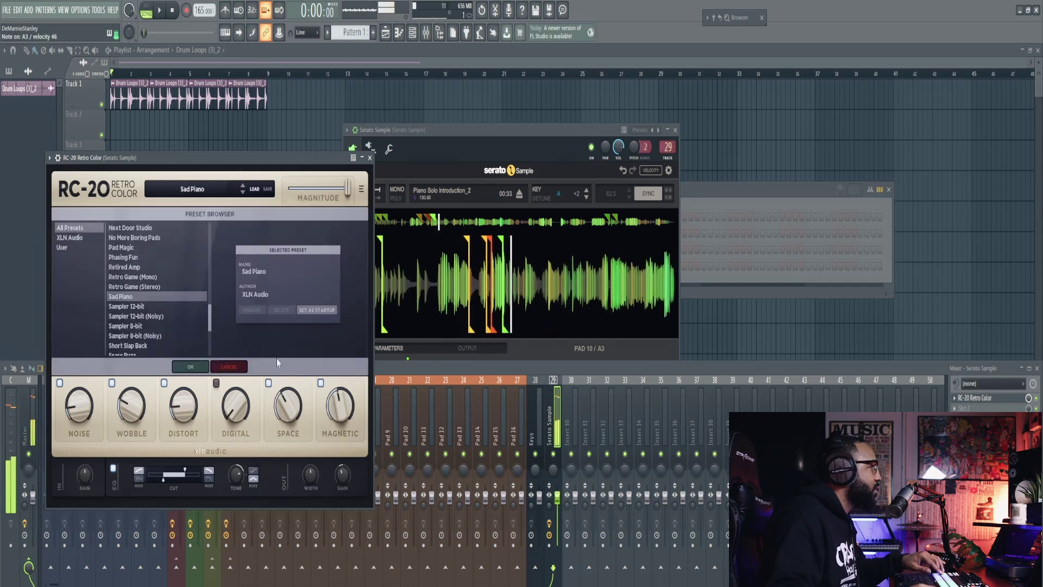
click(191, 368)
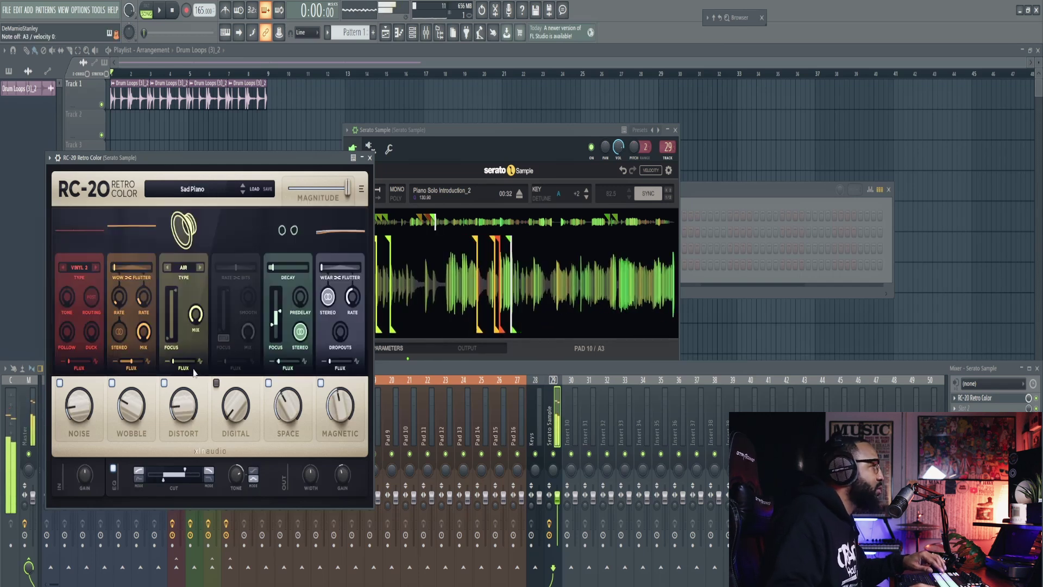
click(370, 158)
click(537, 139)
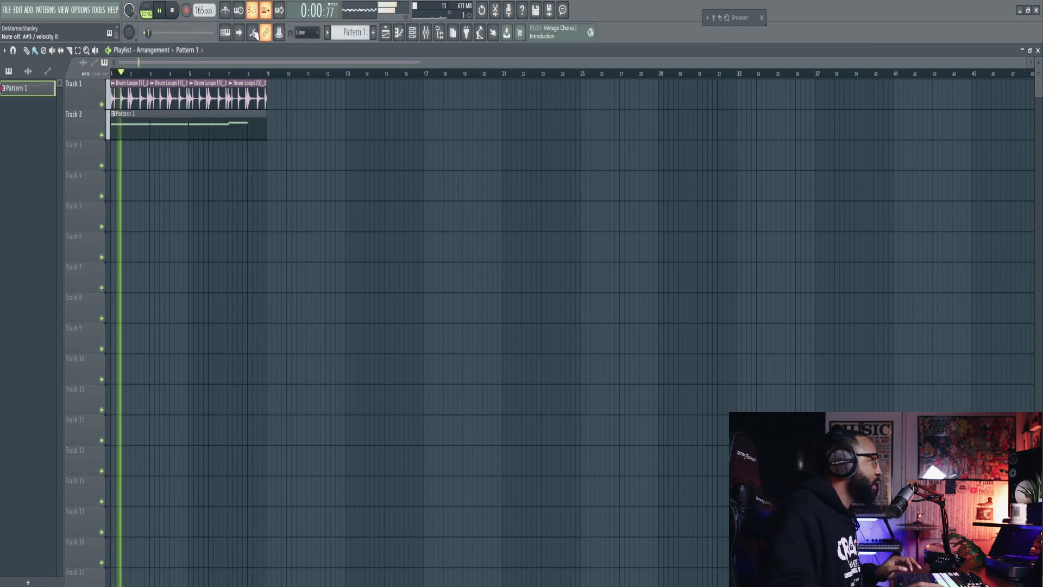
- Open Pattern 1's Serato Sample notes in the piano roll, stop playback and select all the notes
double_click(182, 123)
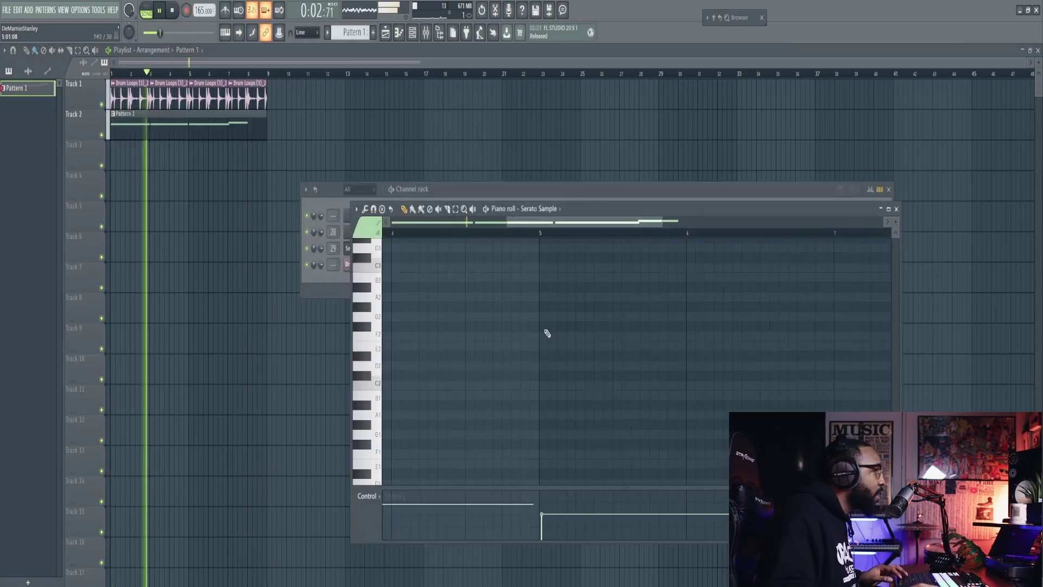
key(space)
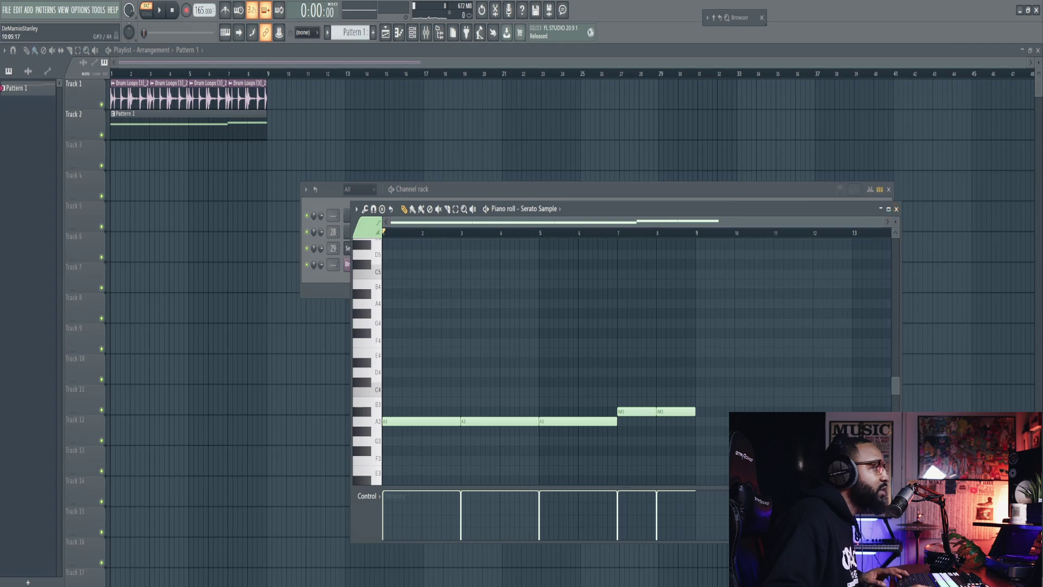
drag(729, 445, 332, 362)
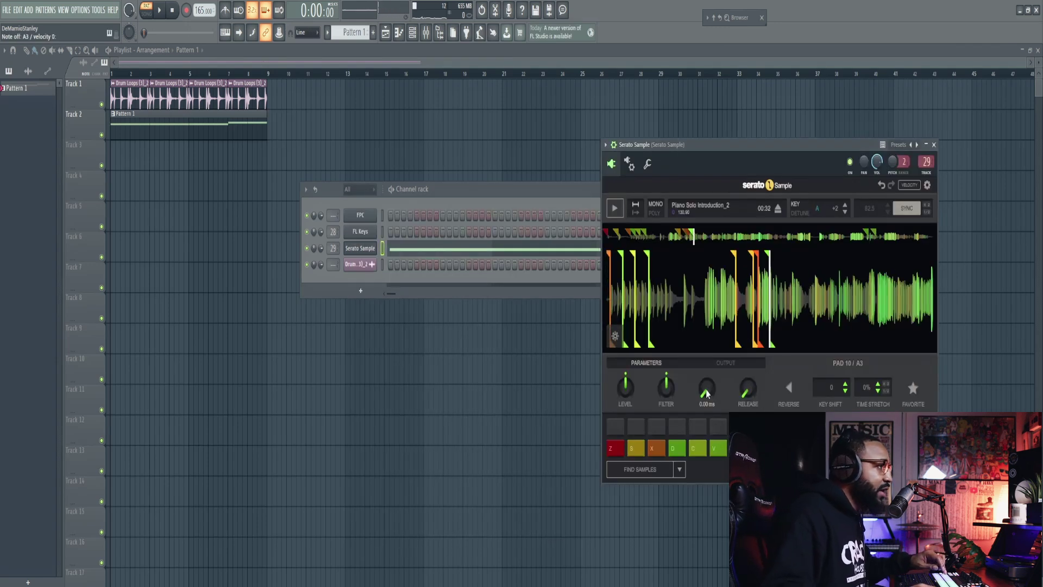
- Raise the attack of the pad 10 slice in Serato Sample to soften its start
drag(707, 388, 707, 378)
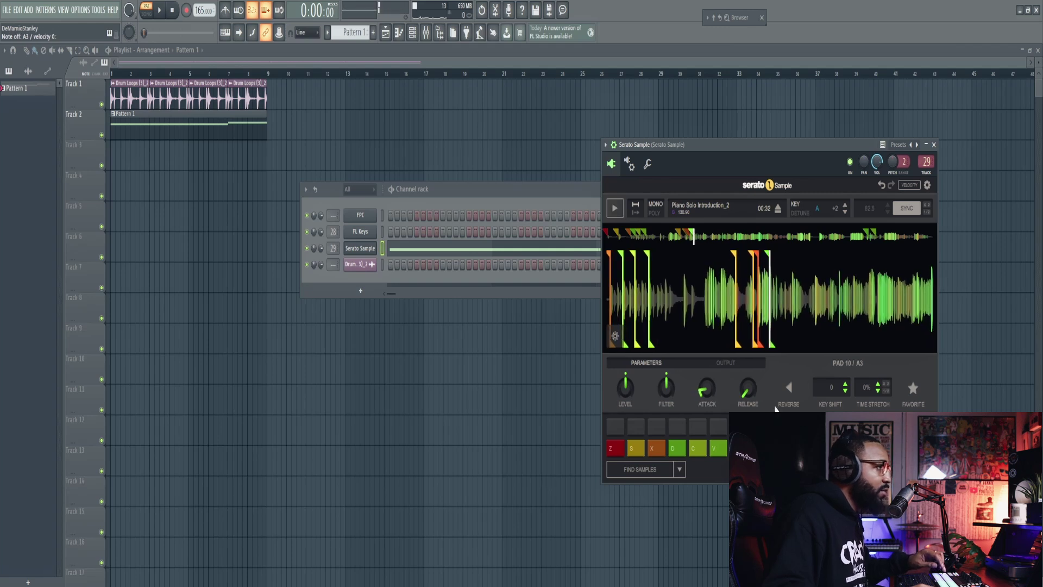
drag(708, 390, 709, 378)
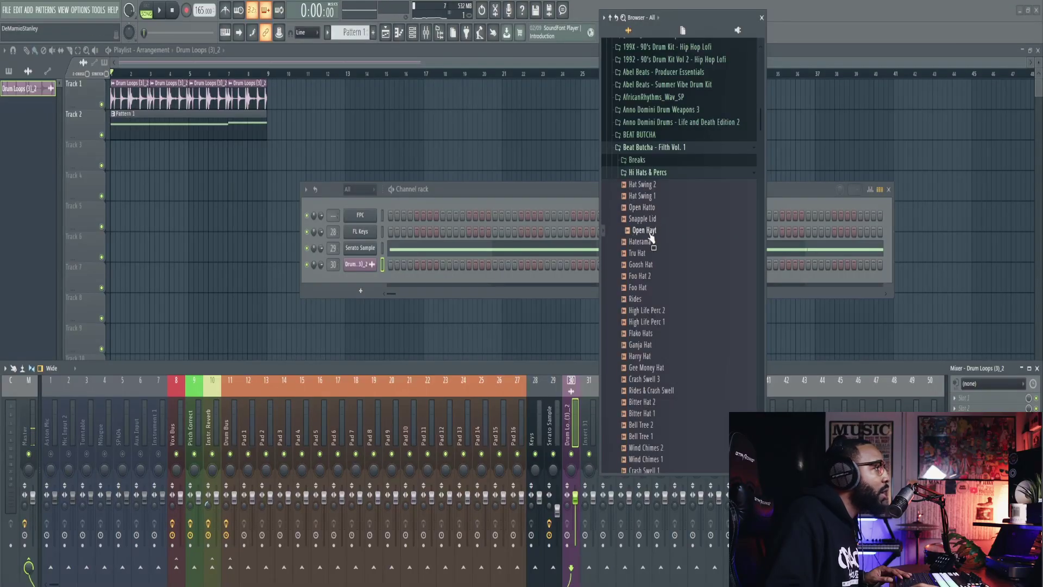
- Add the Open Hayt sample from Beat Butcha - Filth Vol. 1 to the channel rack and record its hits into Pattern 2
drag(650, 235, 396, 277)
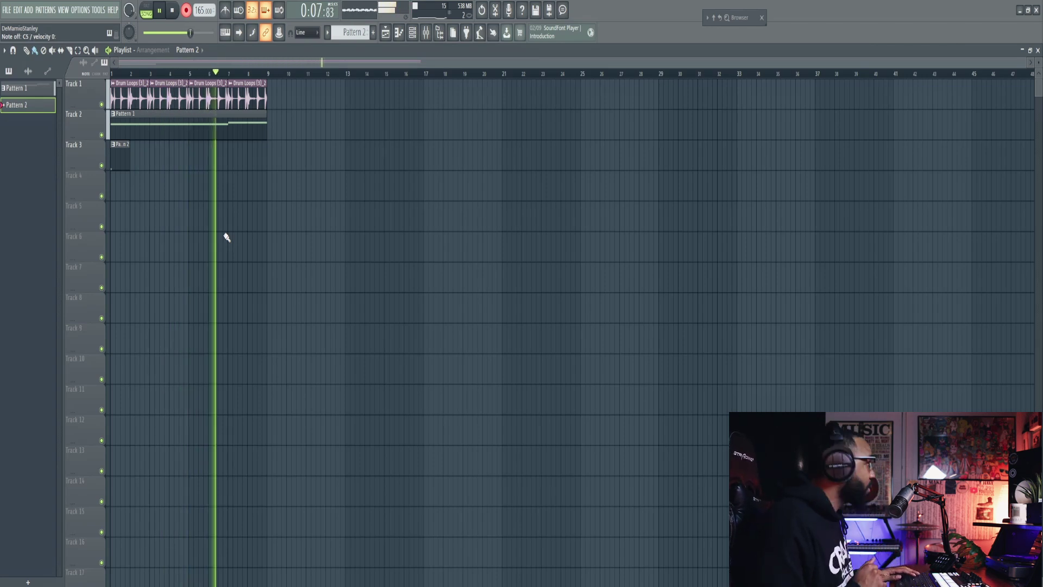
key(space)
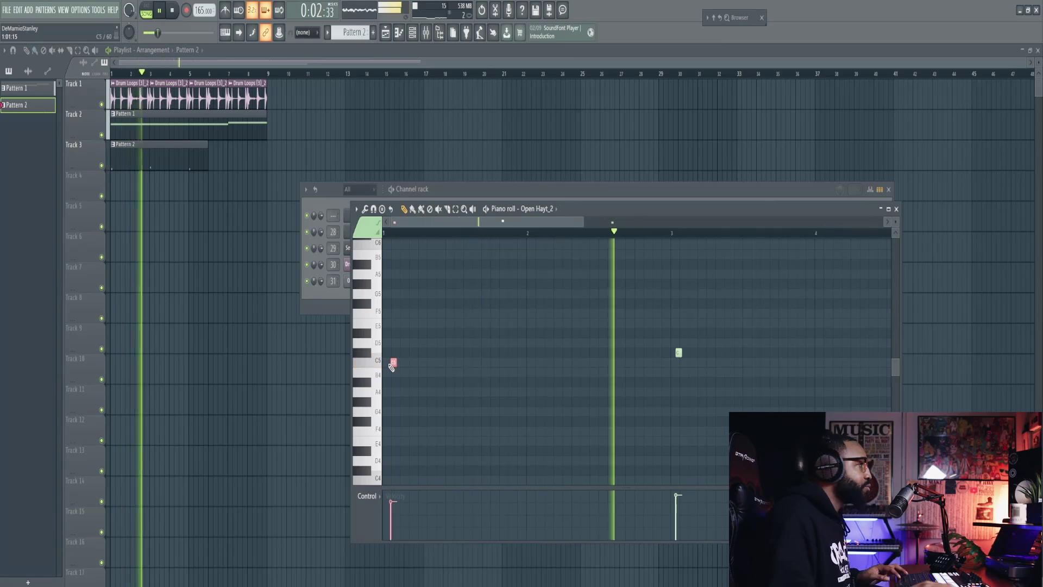
- Delete the Open Hayt notes at bars 5 and 3 in Pattern 2, keeping only the hit at bar 1
key(space)
key(space)
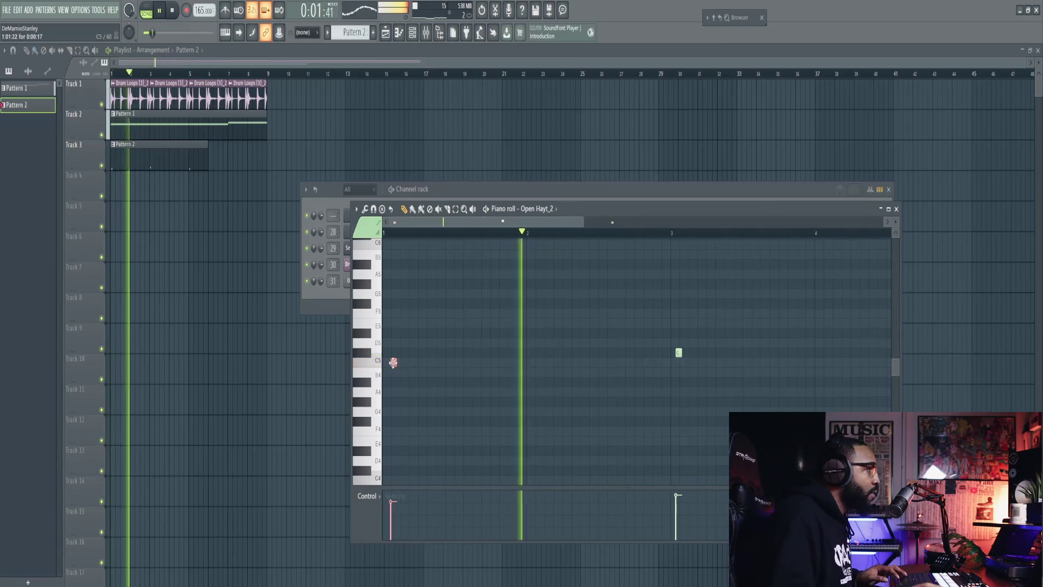
ctrl+scroll(645, 356, down, 1)
ctrl+scroll(644, 356, down, 2)
right_click(651, 362)
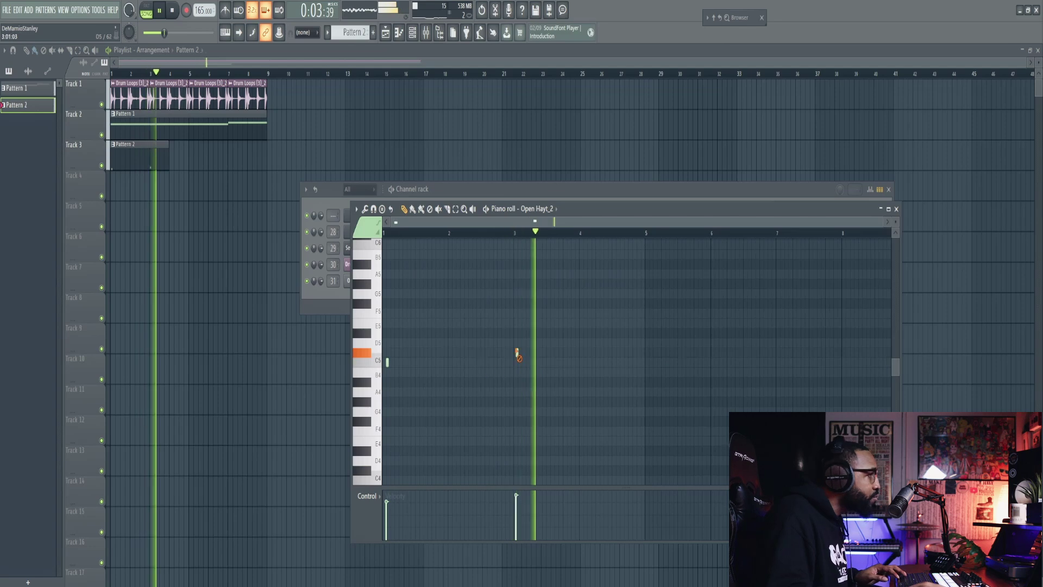
right_click(516, 354)
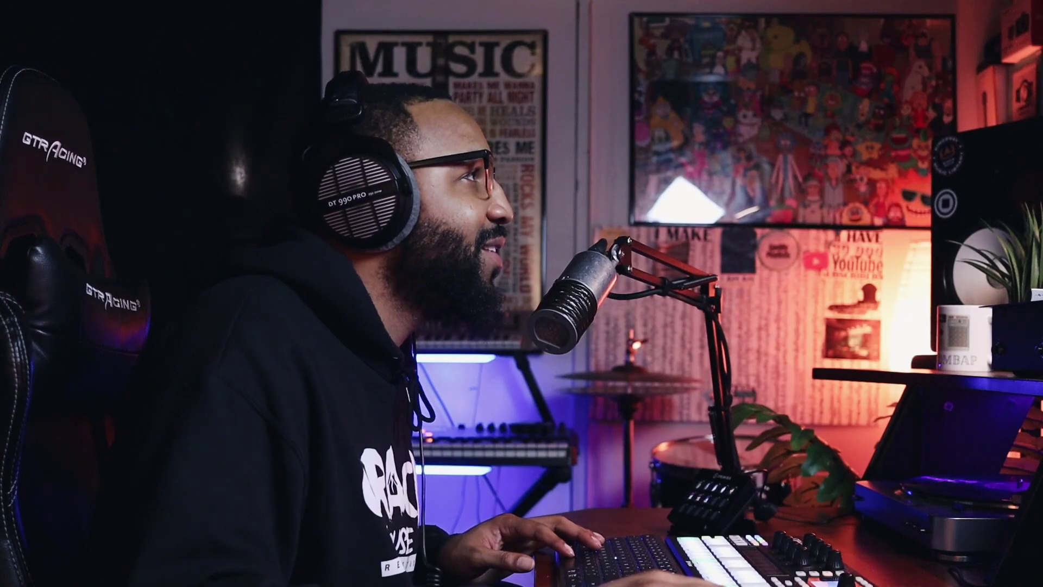